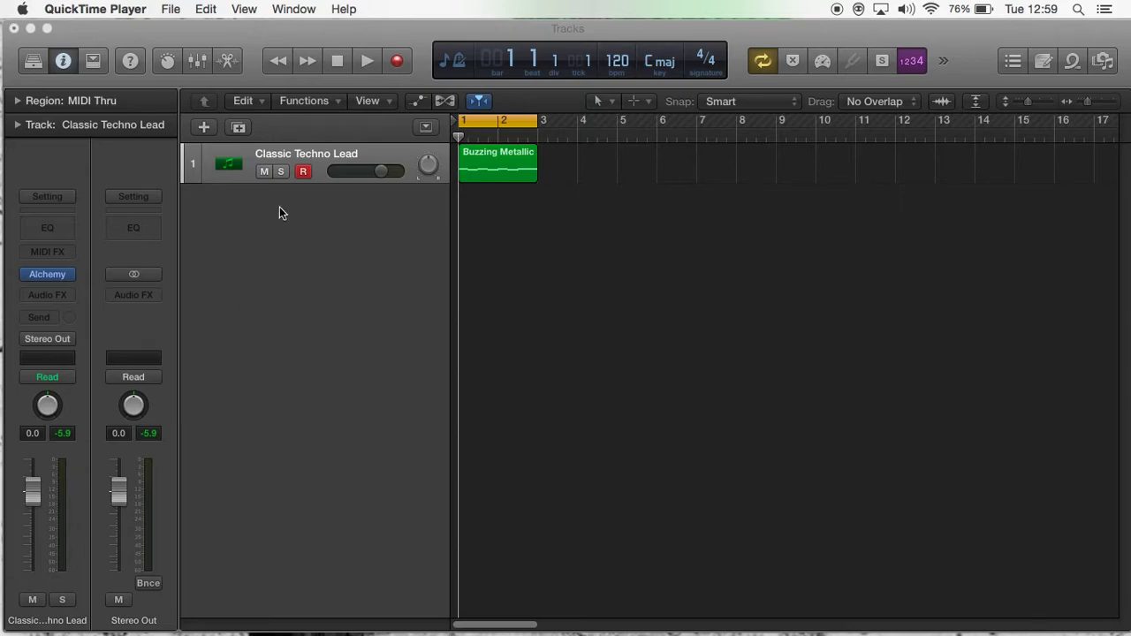
Play the Classic Techno Lead track with the system volume raised, then stop it
click(267, 25)
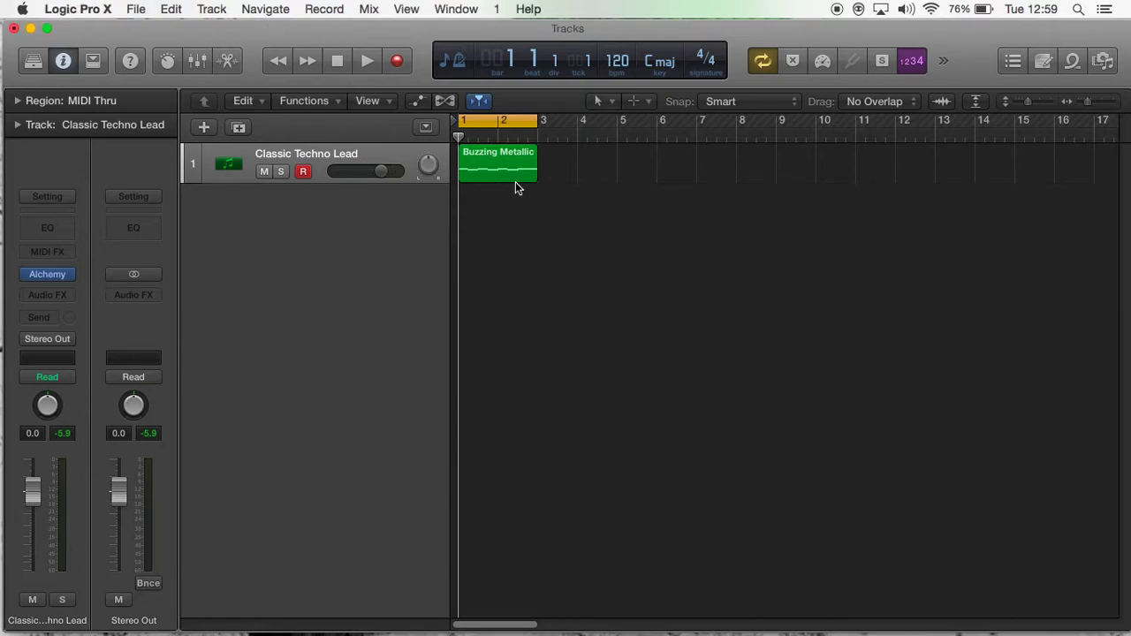
click(371, 61)
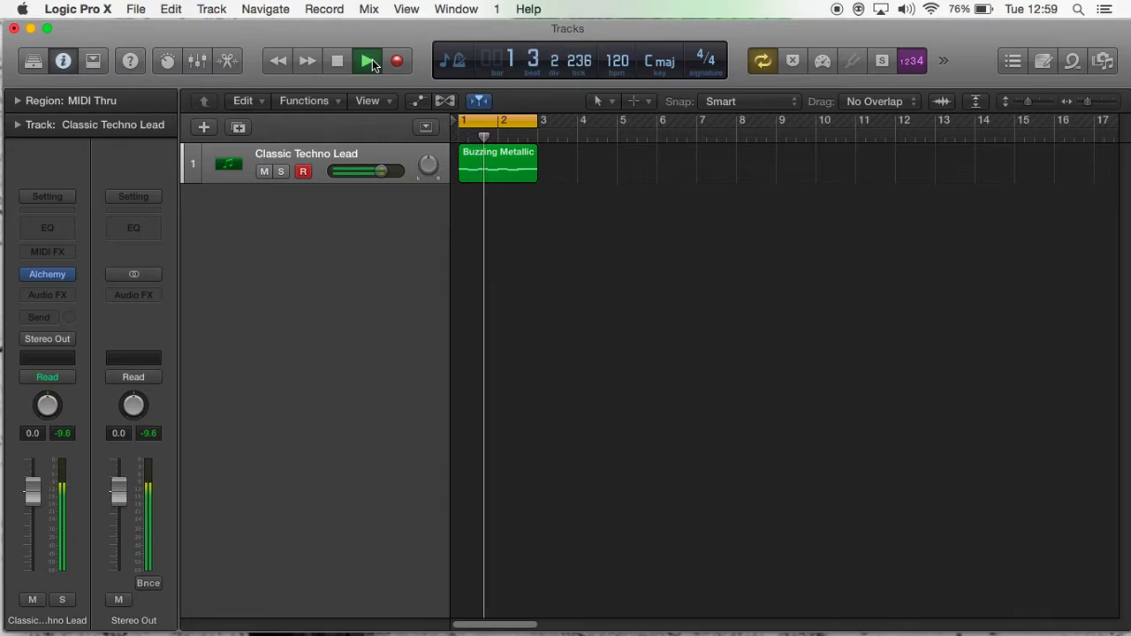
key(XF86AudioRaiseVolume)
click(336, 61)
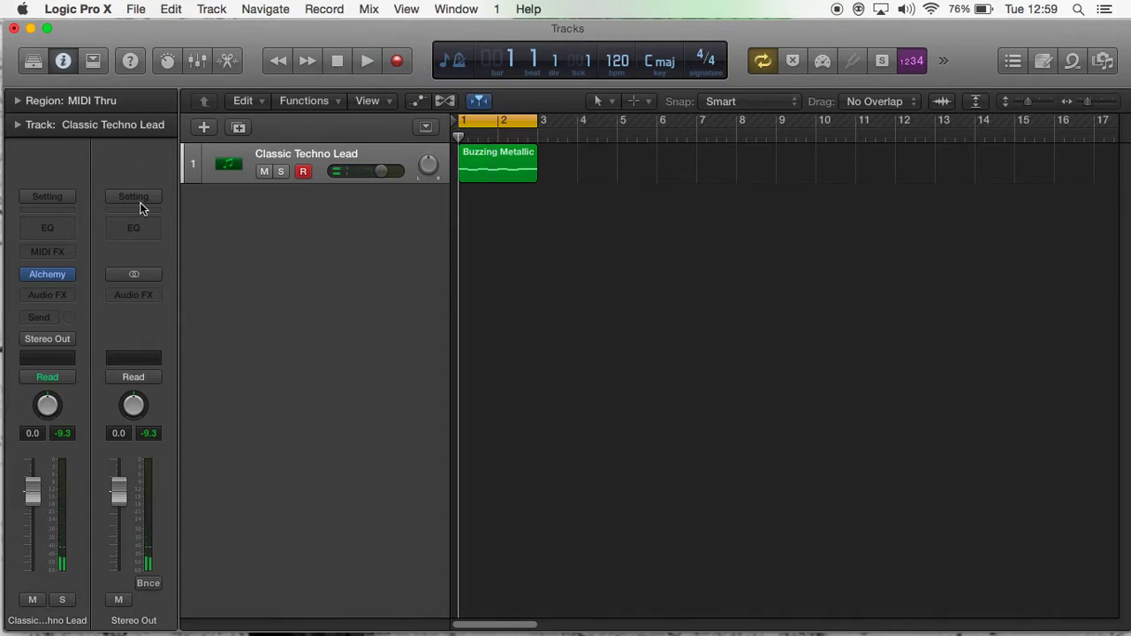
Show the Musical Typing keyboard from the Window menu and move it to the right
mouse_move(53, 276)
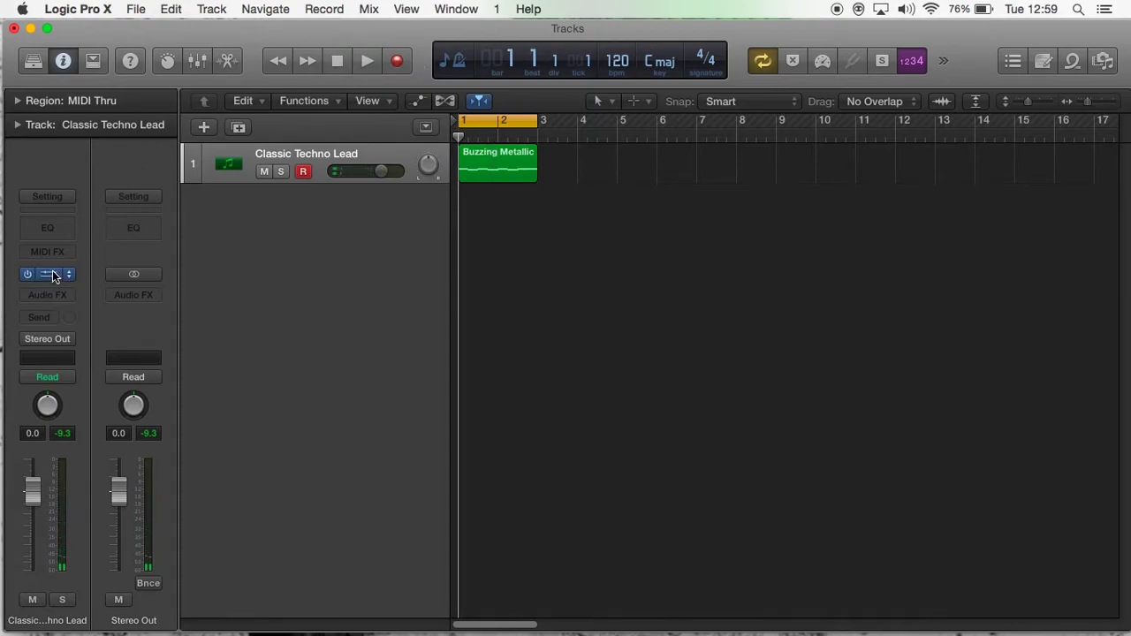
click(455, 8)
click(531, 413)
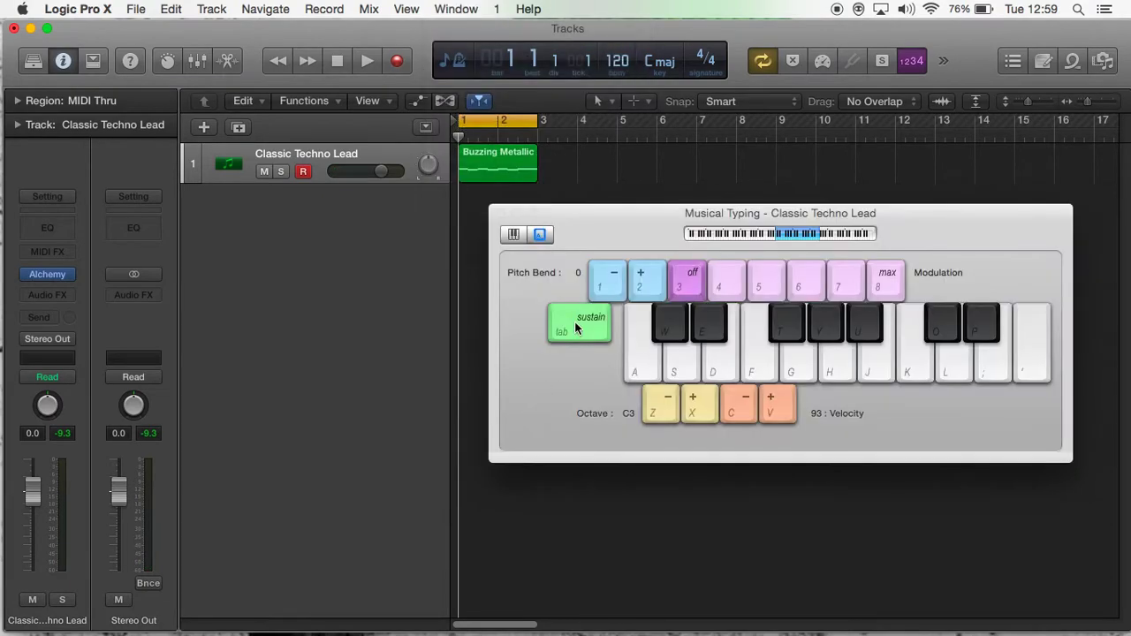
drag(610, 236, 717, 241)
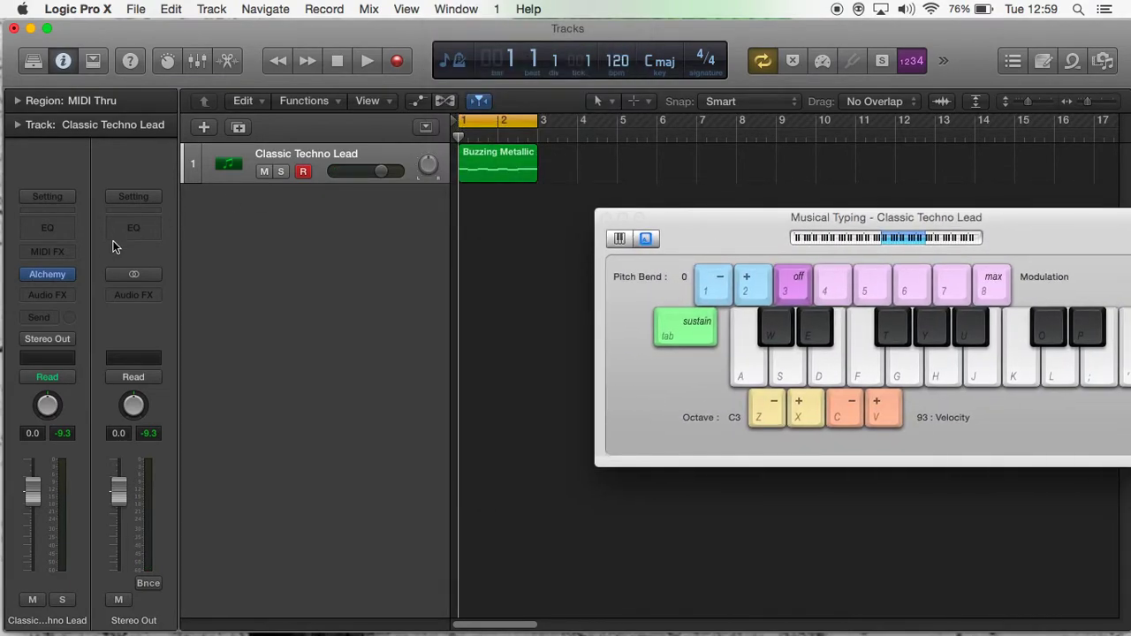
Insert a stereo Channel EQ in the track's Audio FX slot
click(70, 297)
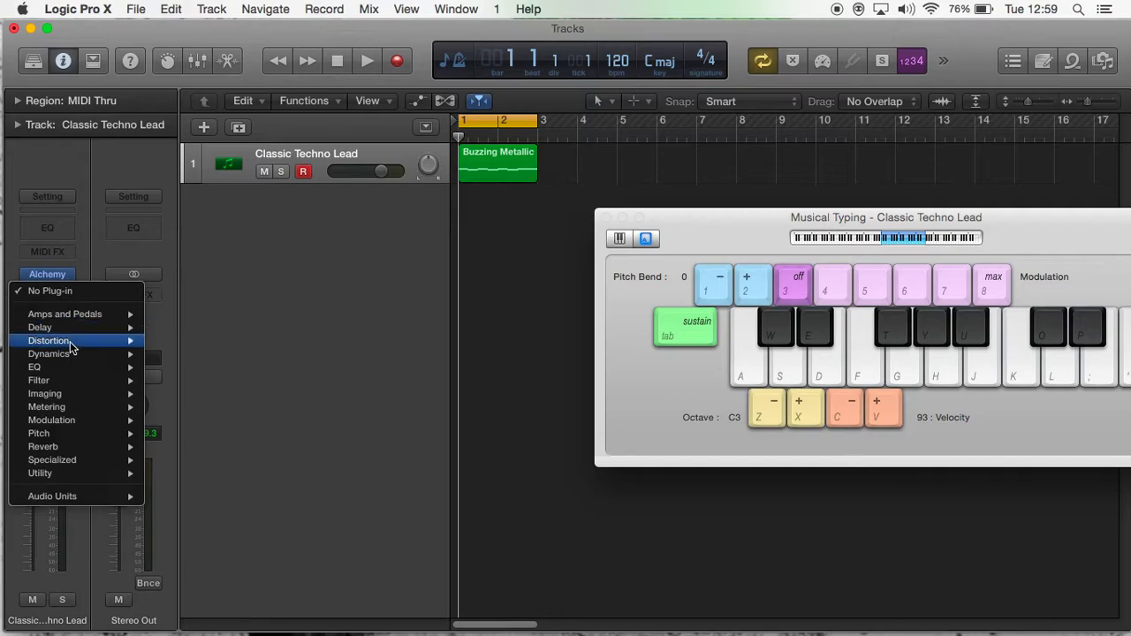
mouse_move(69, 374)
mouse_move(190, 369)
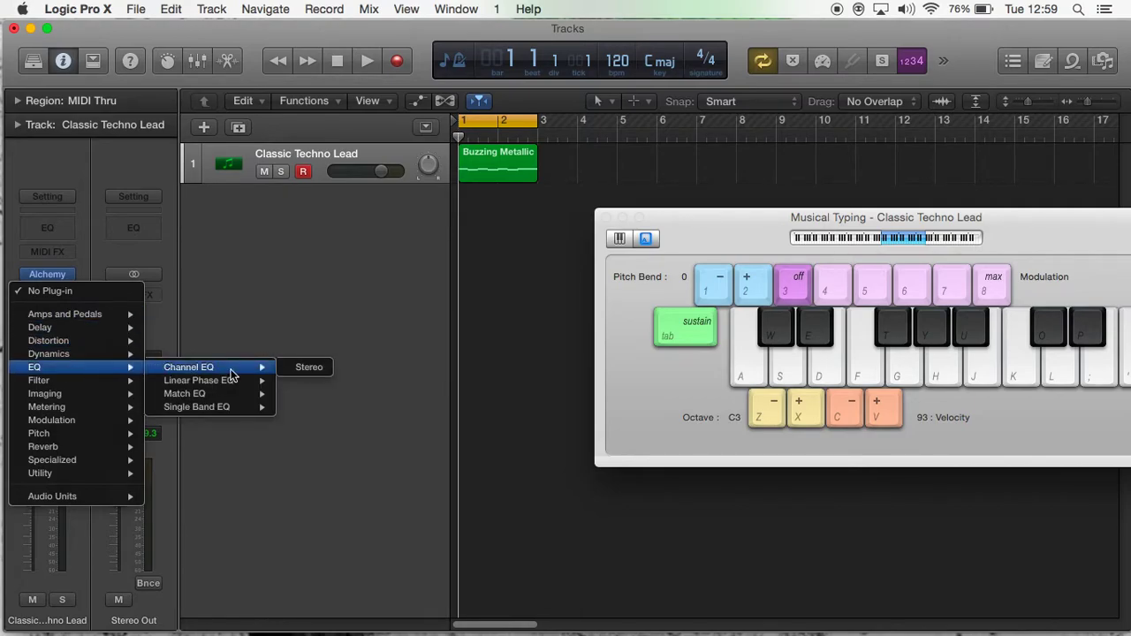
click(298, 368)
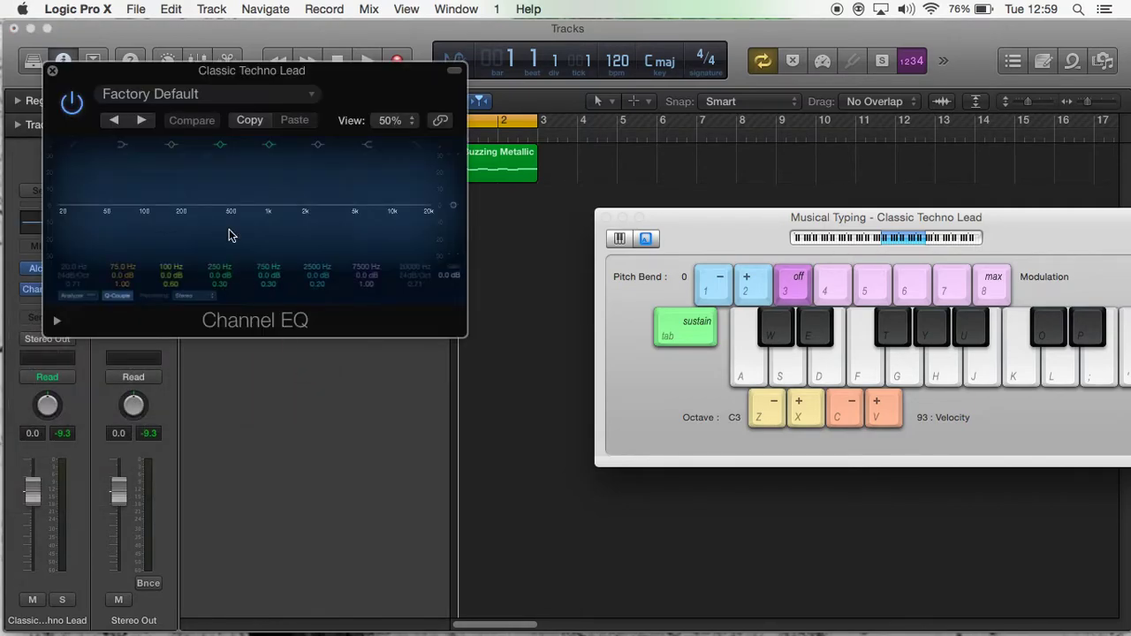
Reopen the Channel EQ window and arrange it side by side with Musical Typing
click(53, 72)
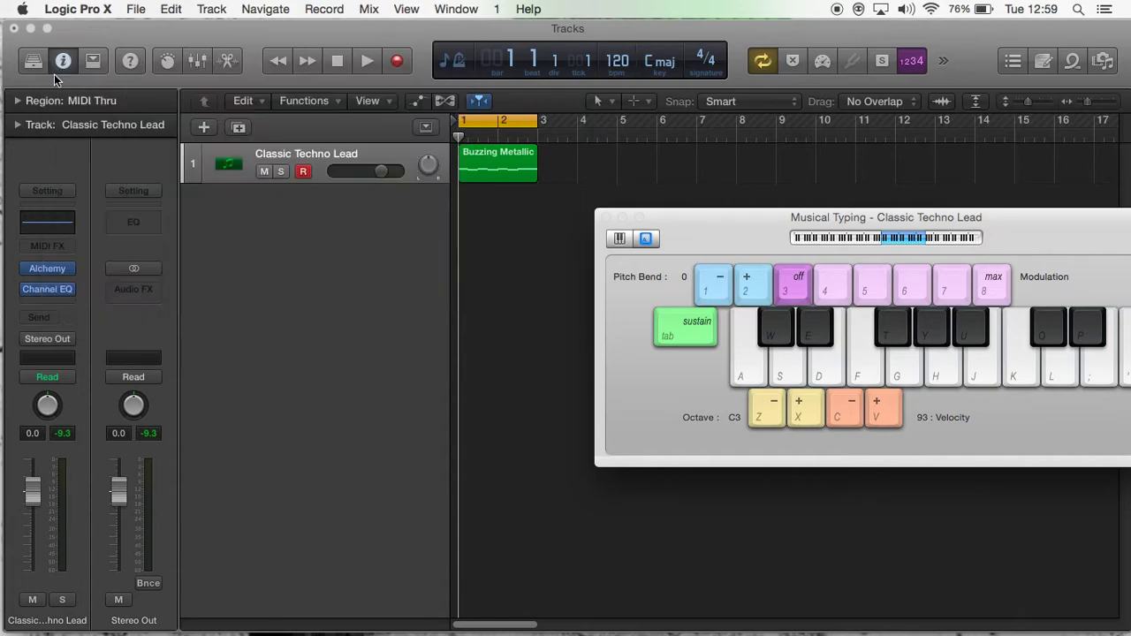
click(58, 226)
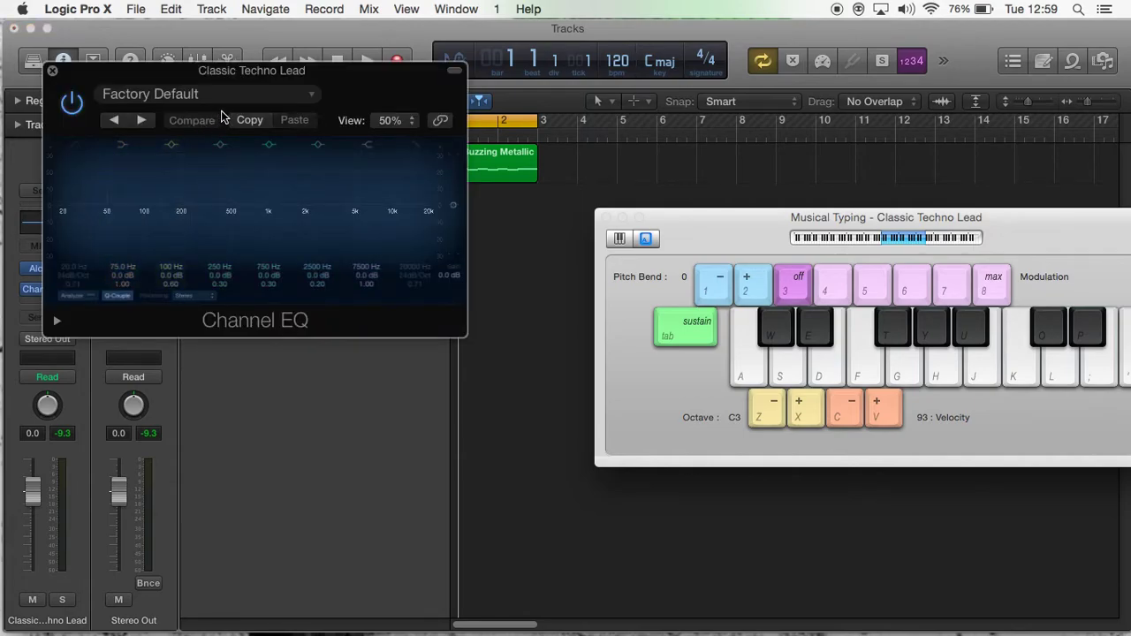
drag(238, 72, 396, 256)
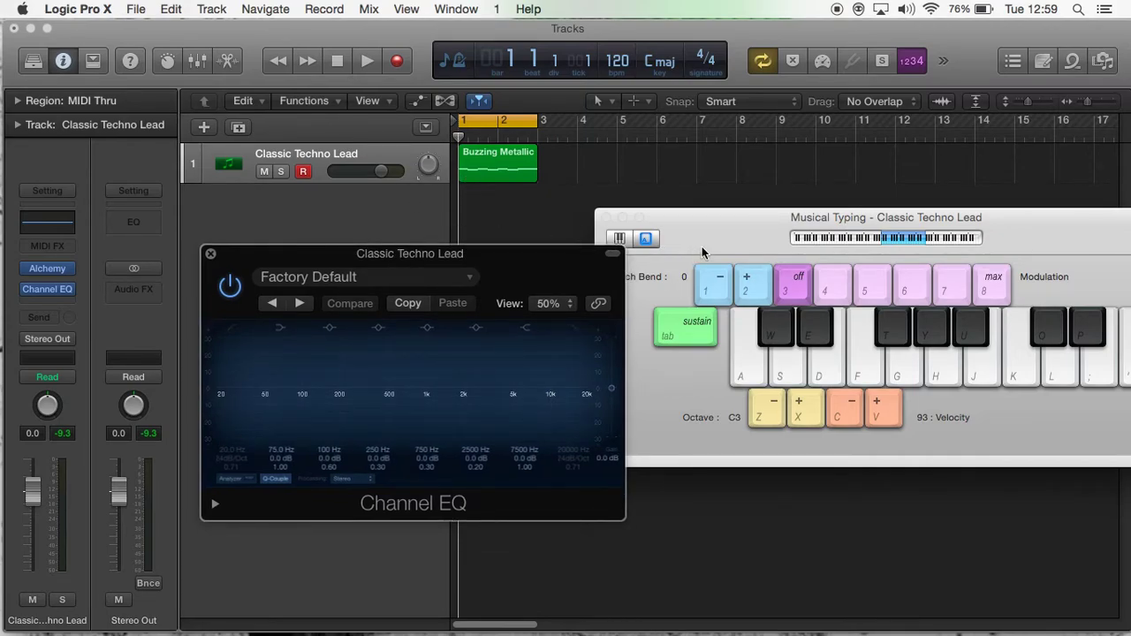
drag(700, 247, 668, 133)
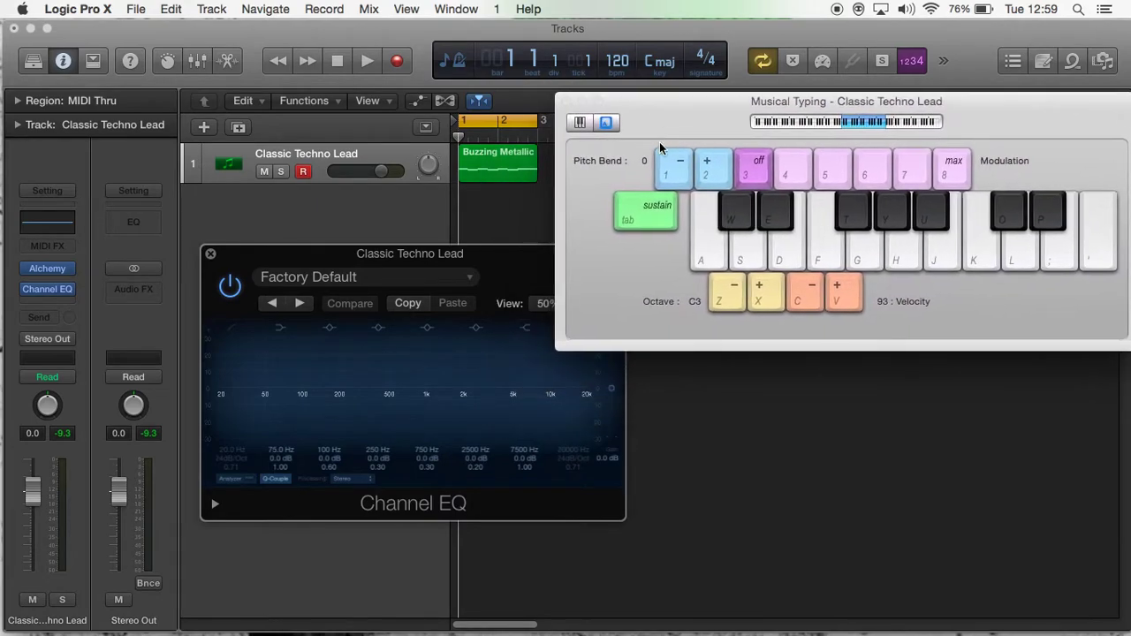
drag(509, 256, 412, 129)
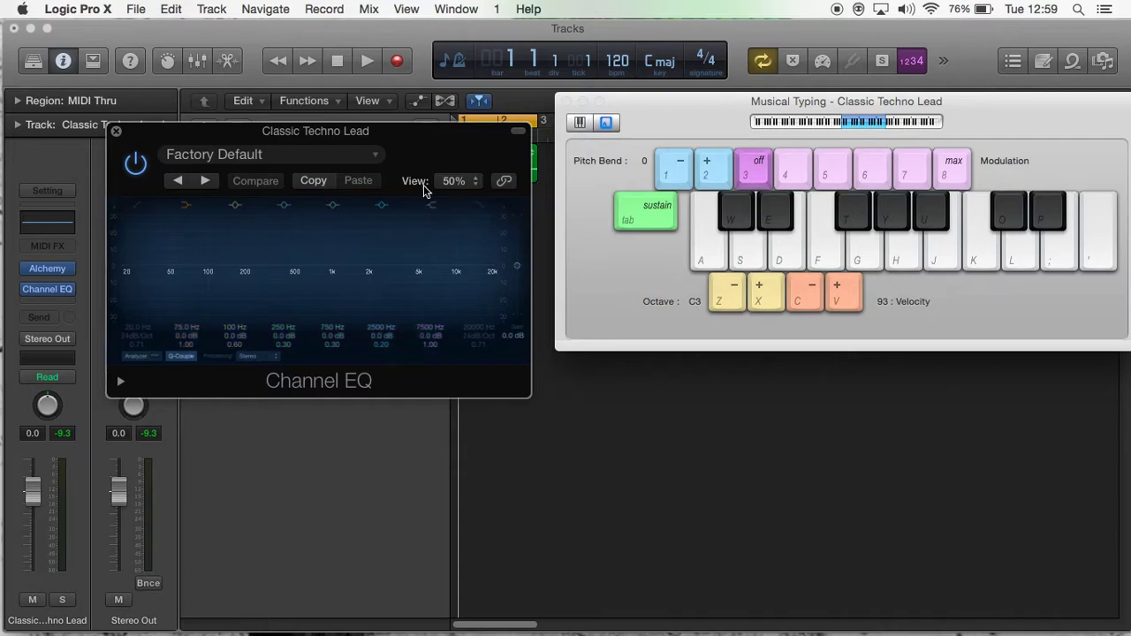
Play H notes and enable the Channel EQ Analyzer to watch each note's spectrum
key(h)
key(h)
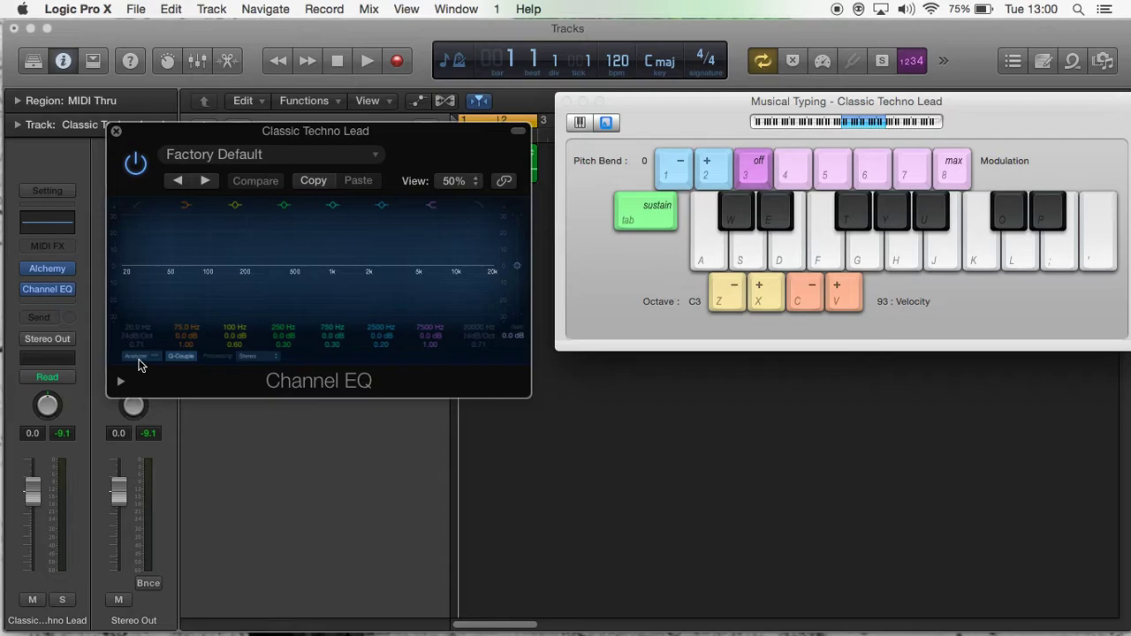
click(137, 356)
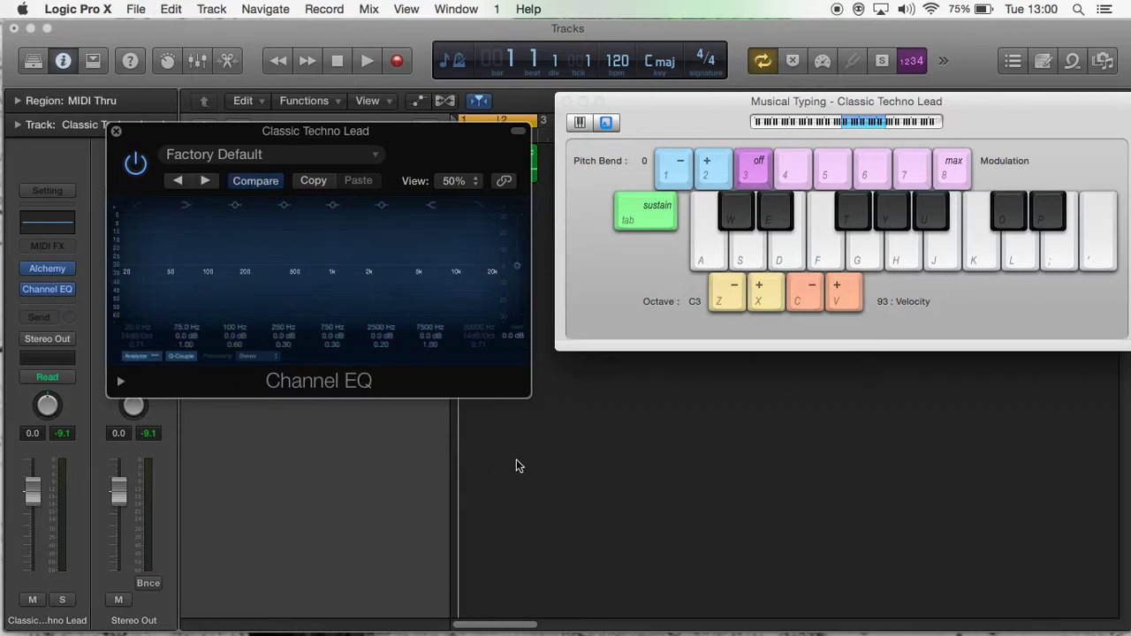
key(h)
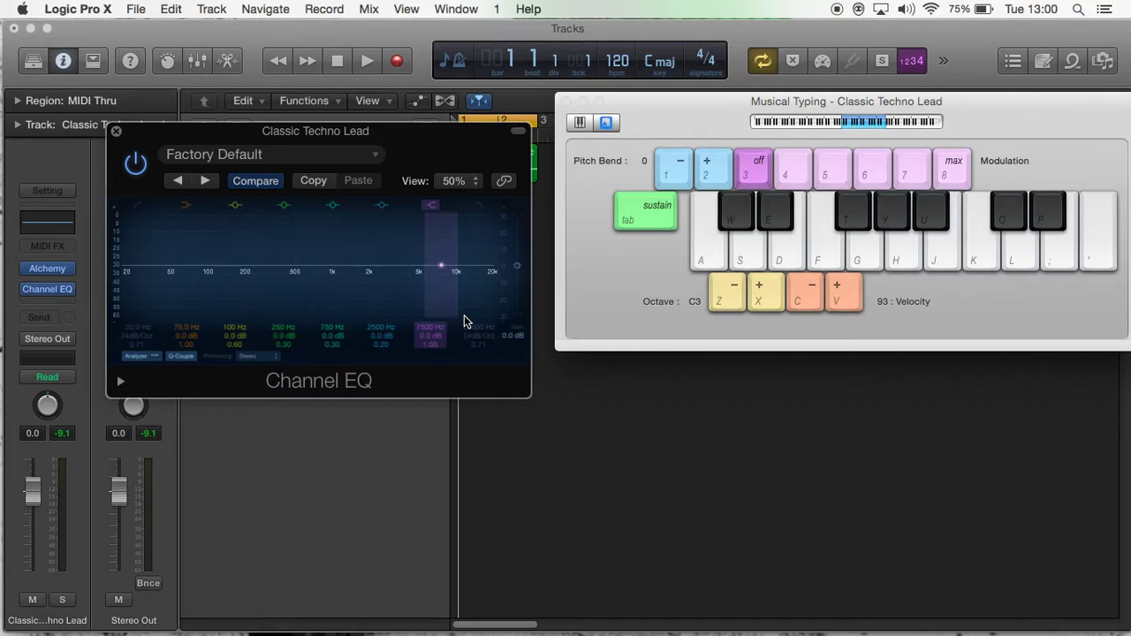
key(h)
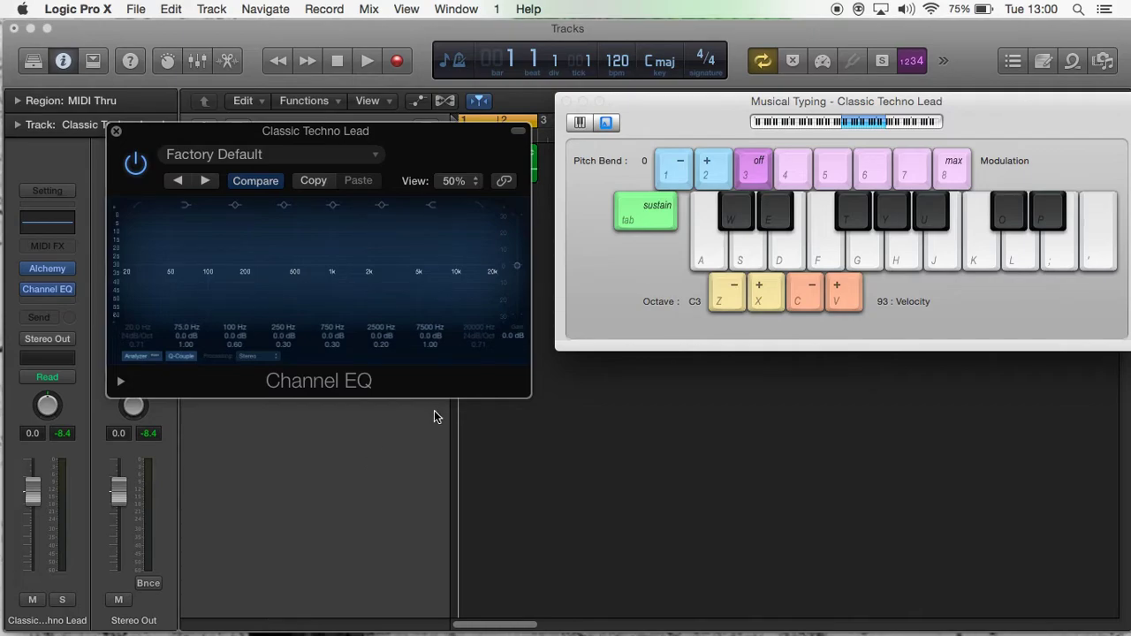
While playing H notes, sweep the high cut to ~12 kHz, then ~1 kHz, then back to 19400 Hz
key(h)
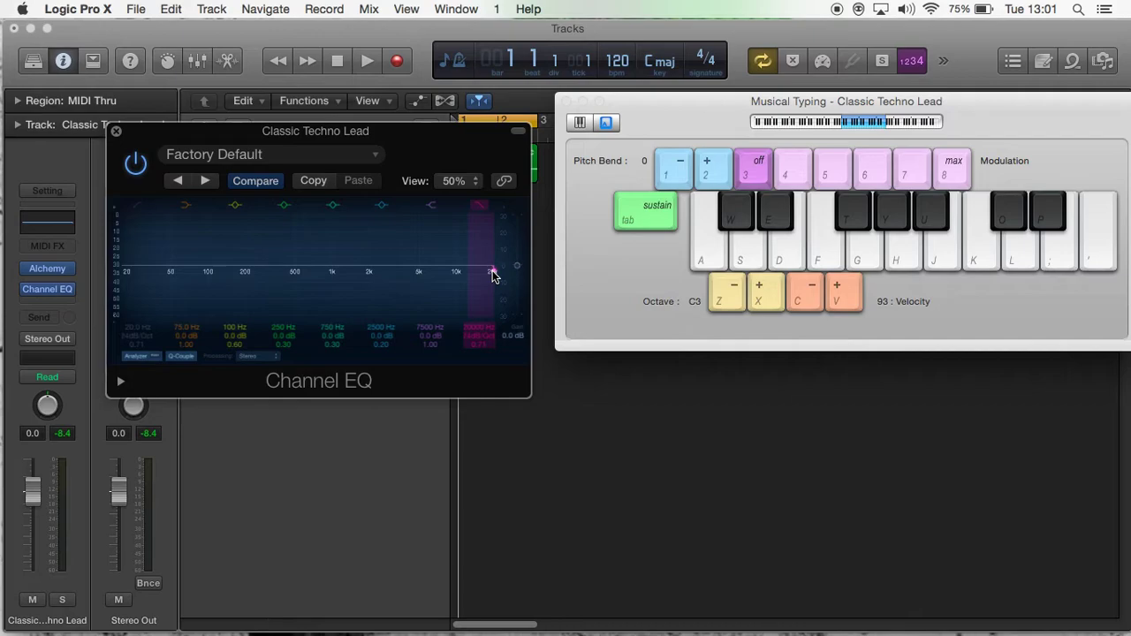
drag(492, 271, 385, 277)
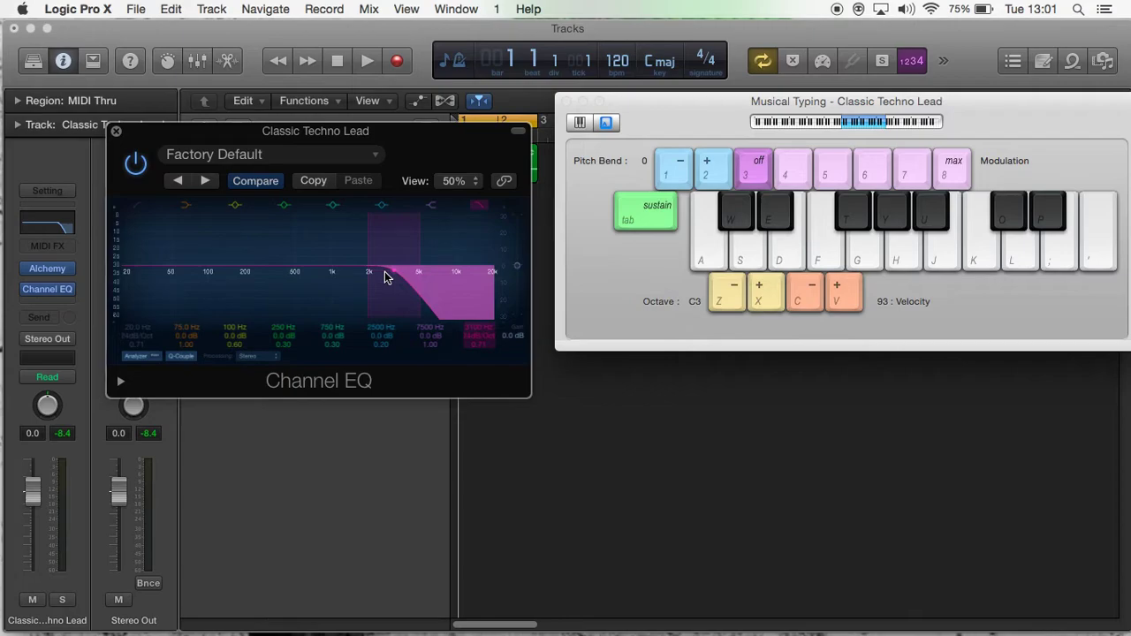
key(h)
key(h)
drag(391, 271, 286, 273)
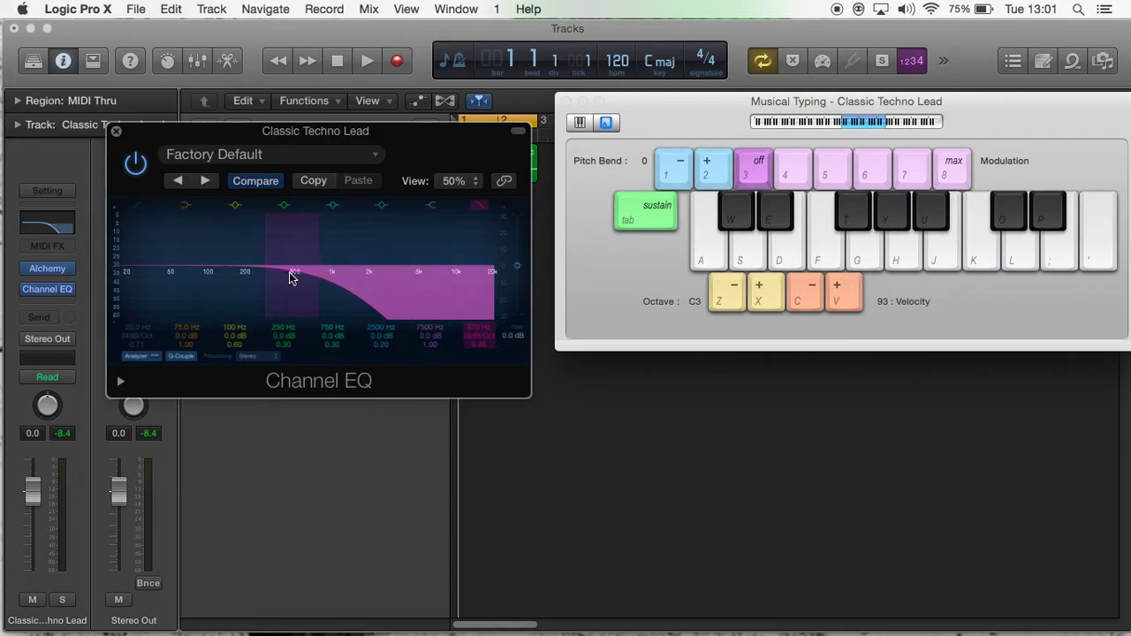
key(h)
drag(290, 277, 510, 291)
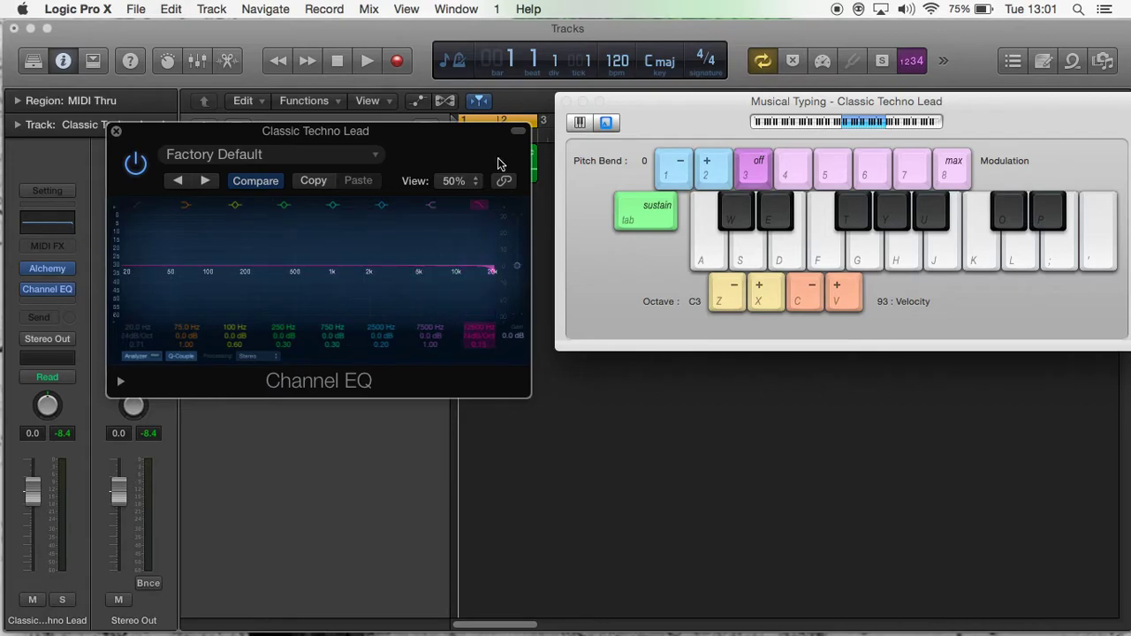
Start playback and pull the 24dB/Oct high cut down from 19400 Hz to 142 Hz
click(369, 59)
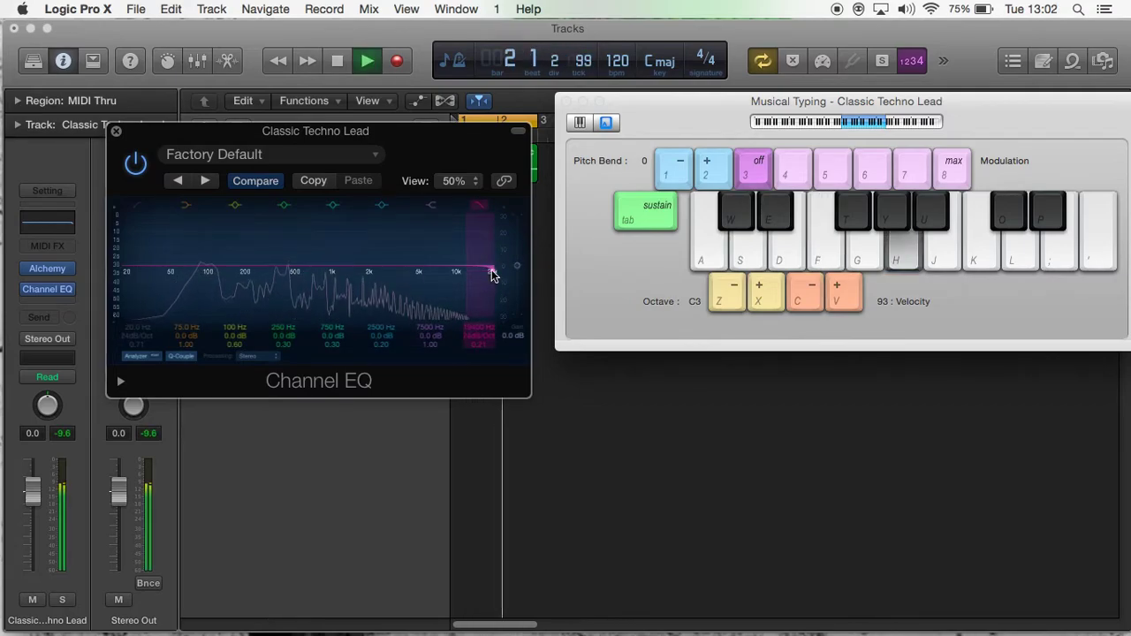
drag(492, 275, 206, 290)
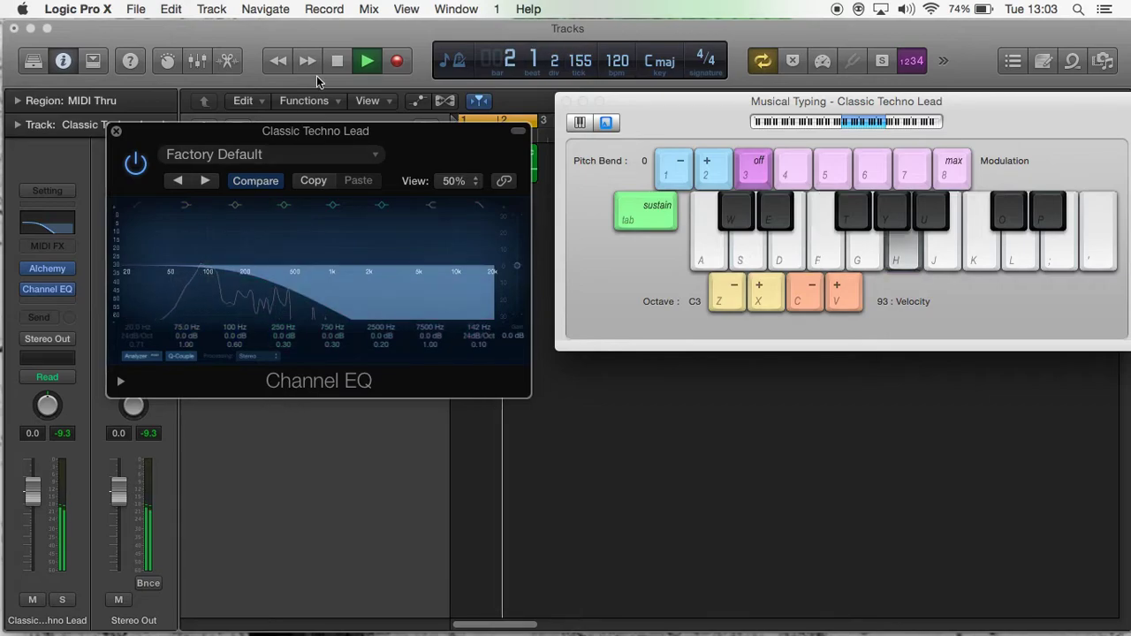
Stop playback, disable the high cut, and sweep the low cut toward 1 kHz and back to 20 Hz
click(338, 61)
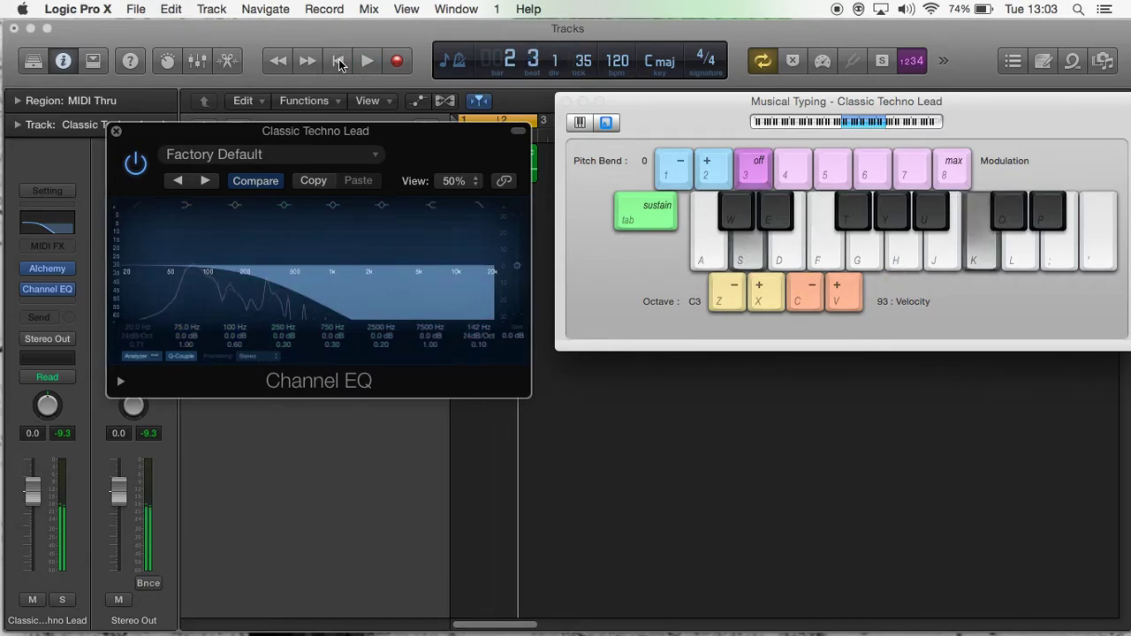
click(483, 211)
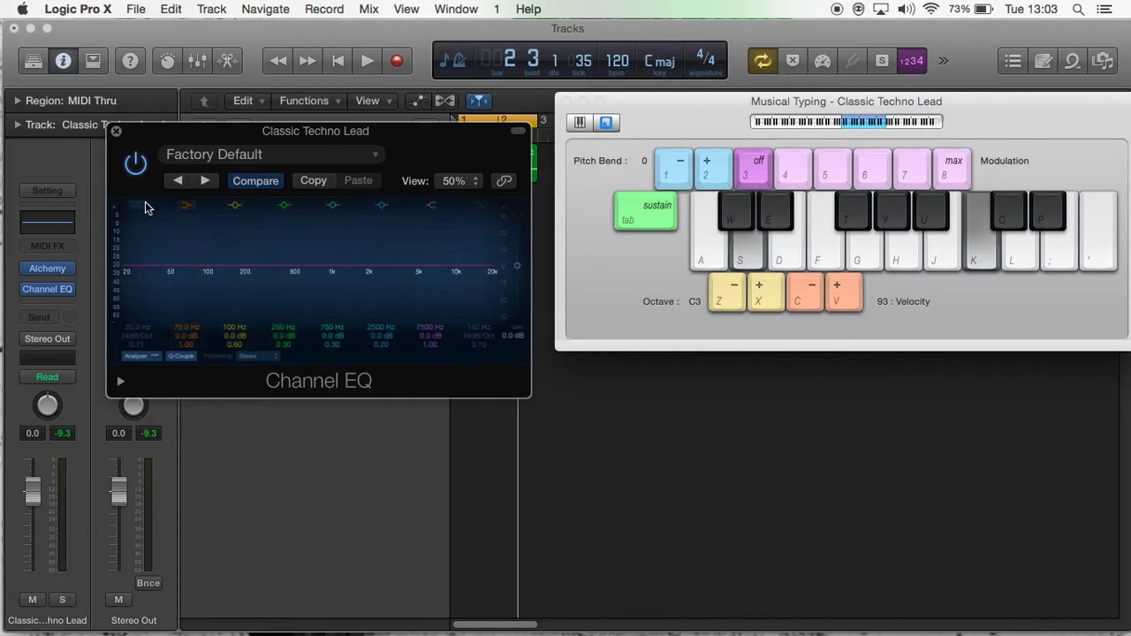
key(h)
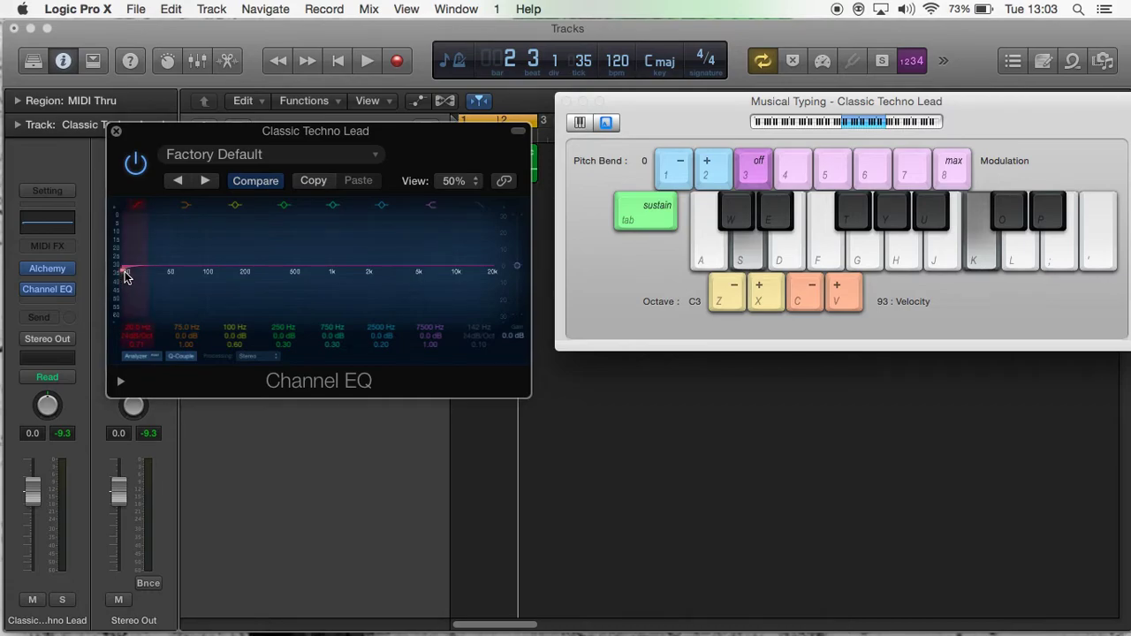
drag(125, 271, 367, 311)
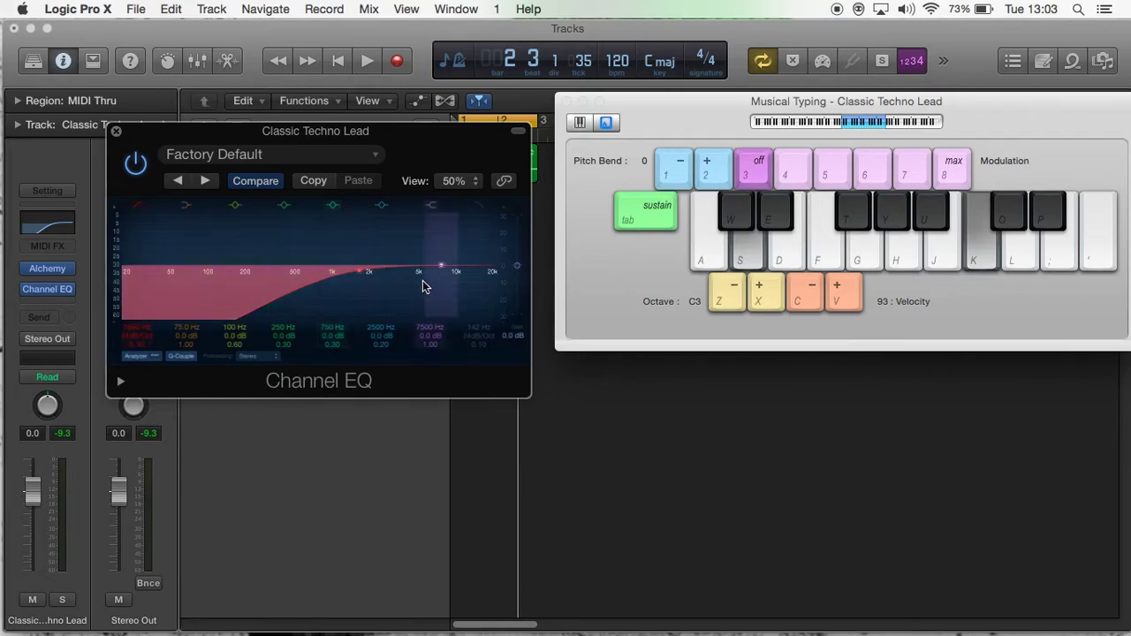
drag(361, 273, 128, 271)
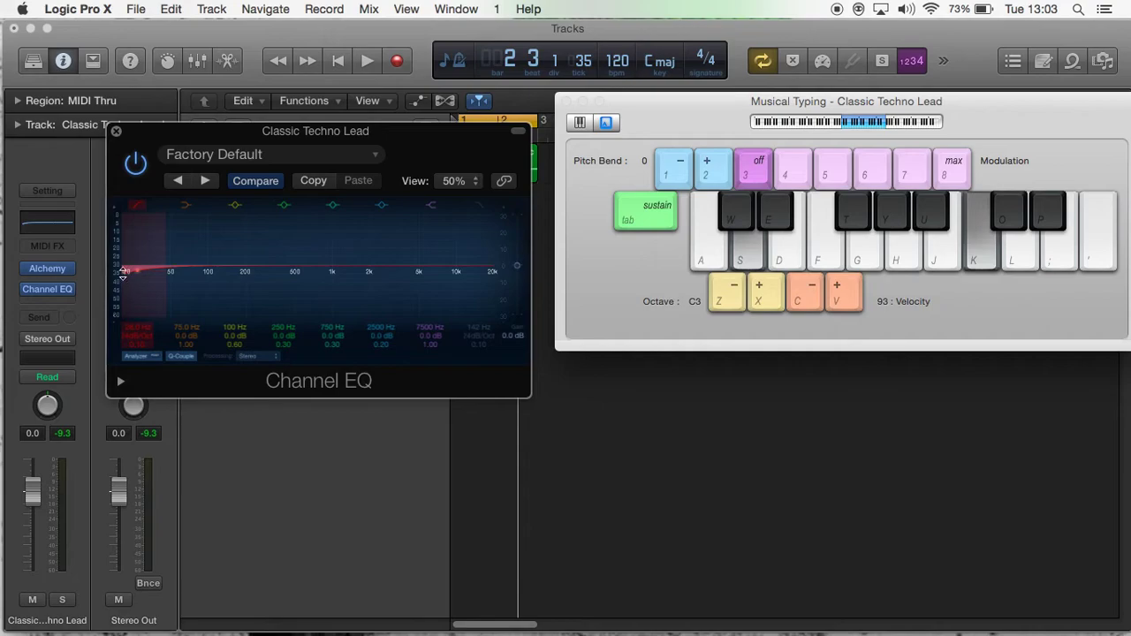
Sweep the low cut to about 1940 Hz during playback, then return it to 20 Hz and disable it
click(367, 60)
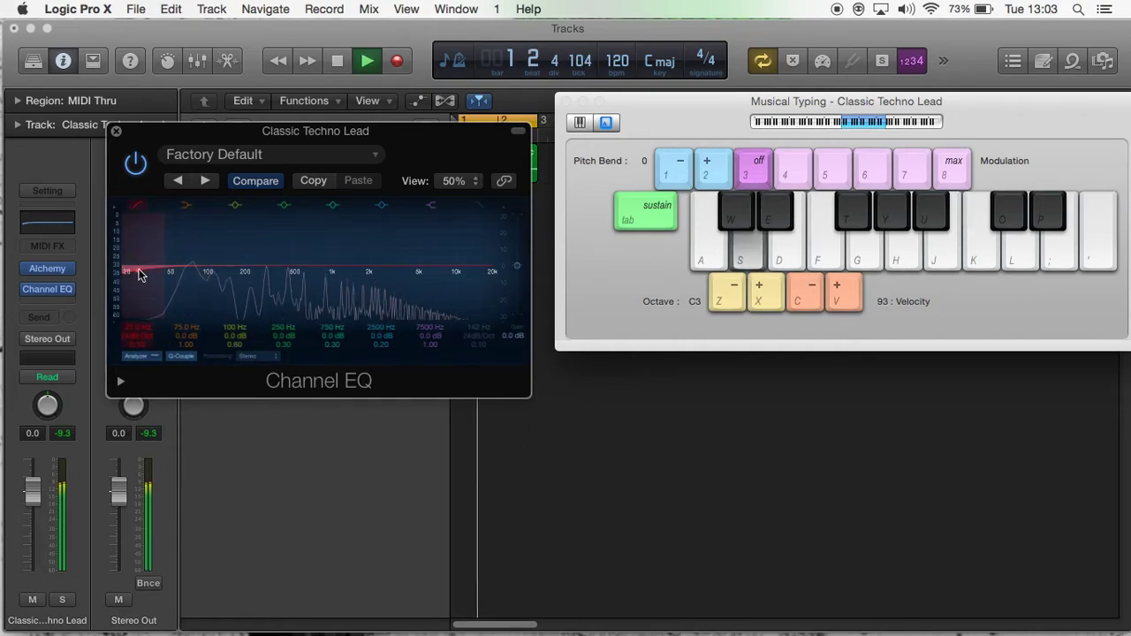
drag(149, 278, 385, 275)
click(336, 60)
click(334, 64)
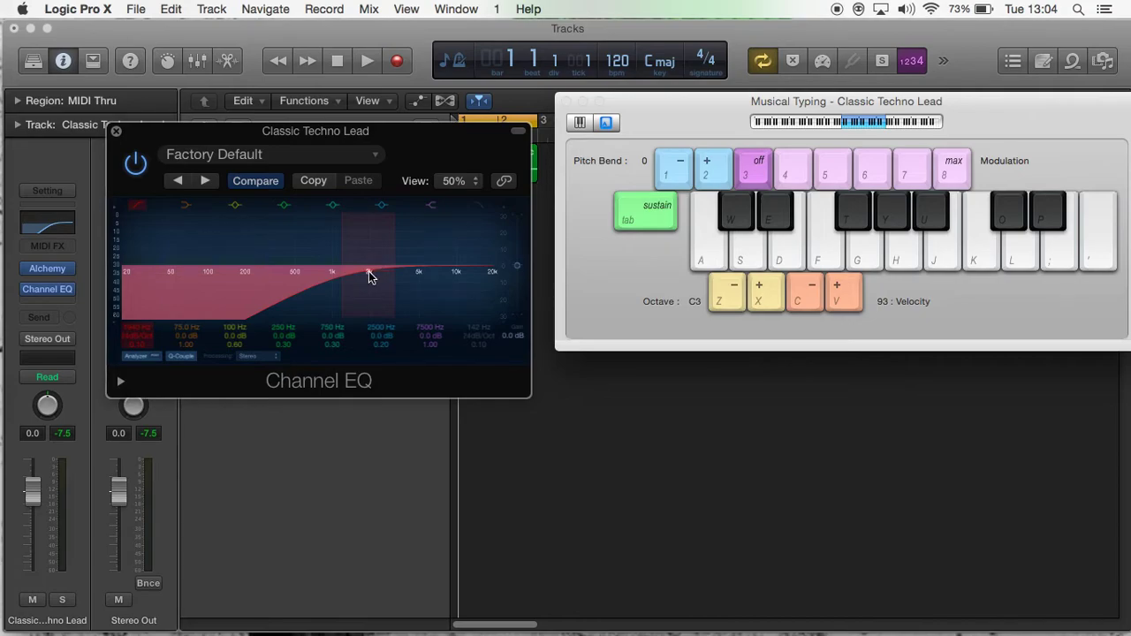
drag(368, 271, 112, 256)
click(141, 208)
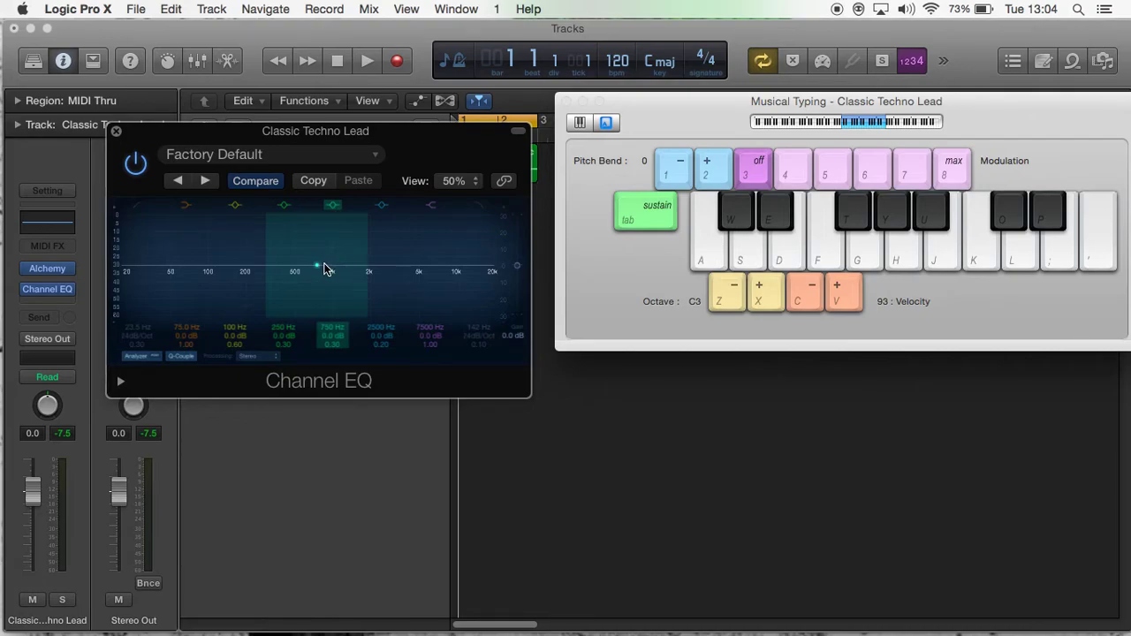
Drag the band 4 bell from 750 Hz to 970 Hz, leaving it at -0.5 dB
drag(320, 269, 334, 270)
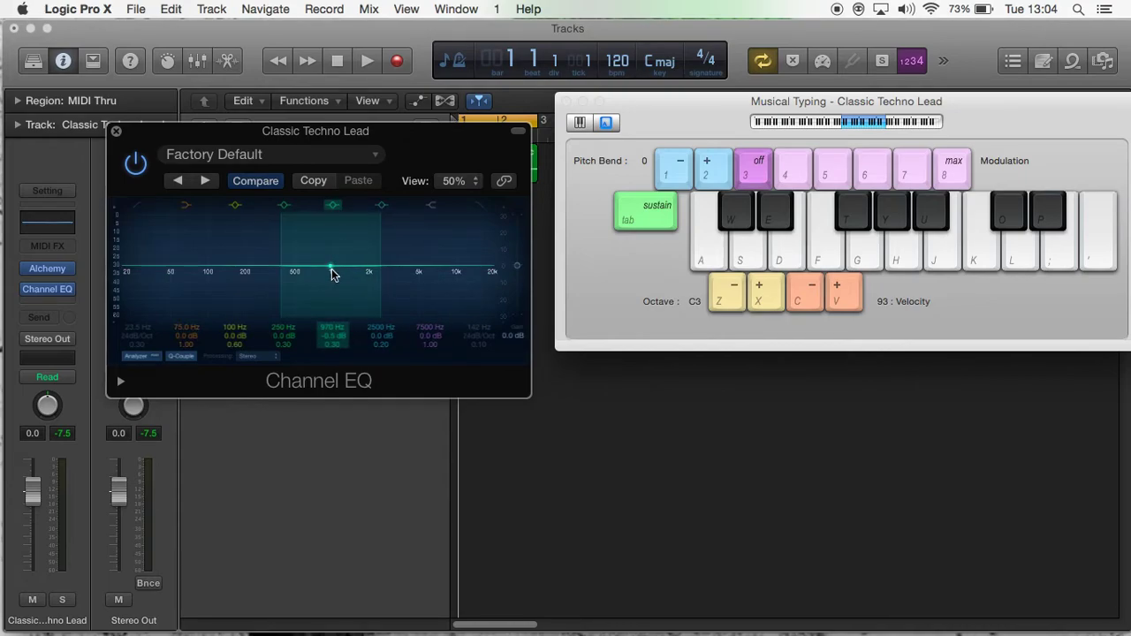
mouse_move(334, 268)
mouse_down()
mouse_move(334, 238)
mouse_move(334, 268)
mouse_up()
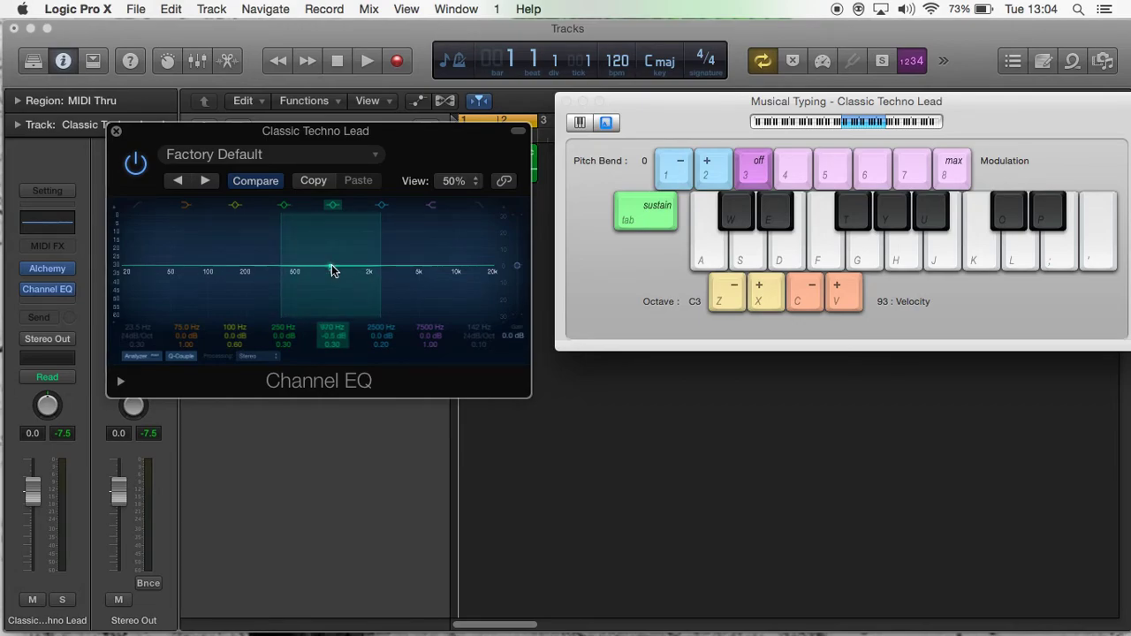
During playback, briefly boost the bell band, then leave it at 1000 Hz with -1.0 dB
click(366, 65)
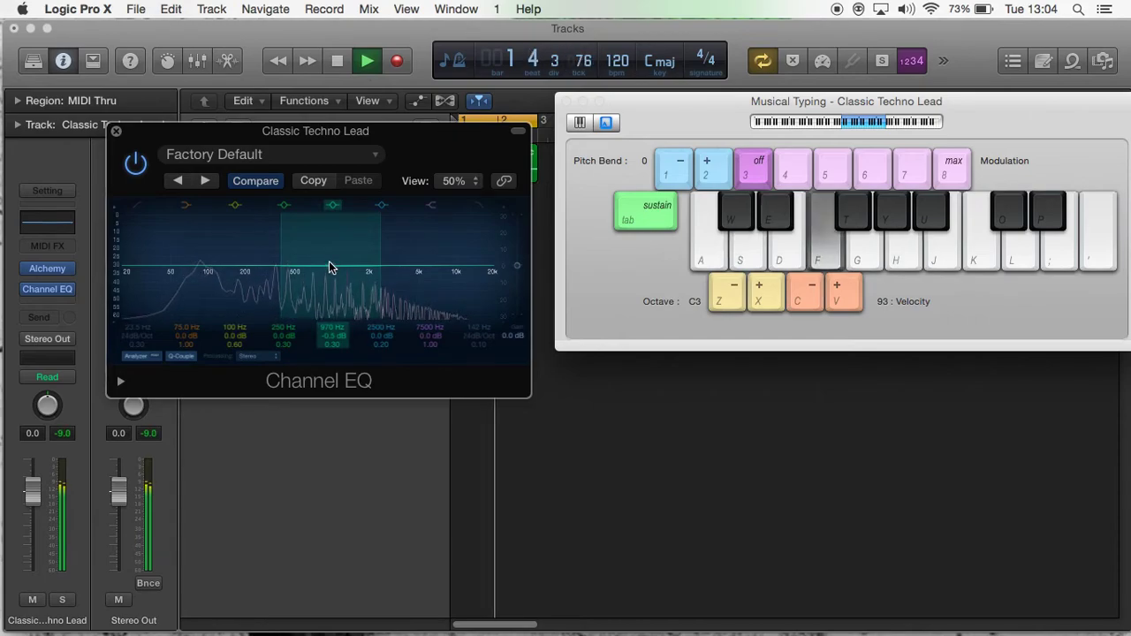
mouse_move(329, 268)
mouse_down()
mouse_move(332, 210)
mouse_move(330, 264)
mouse_up()
click(336, 69)
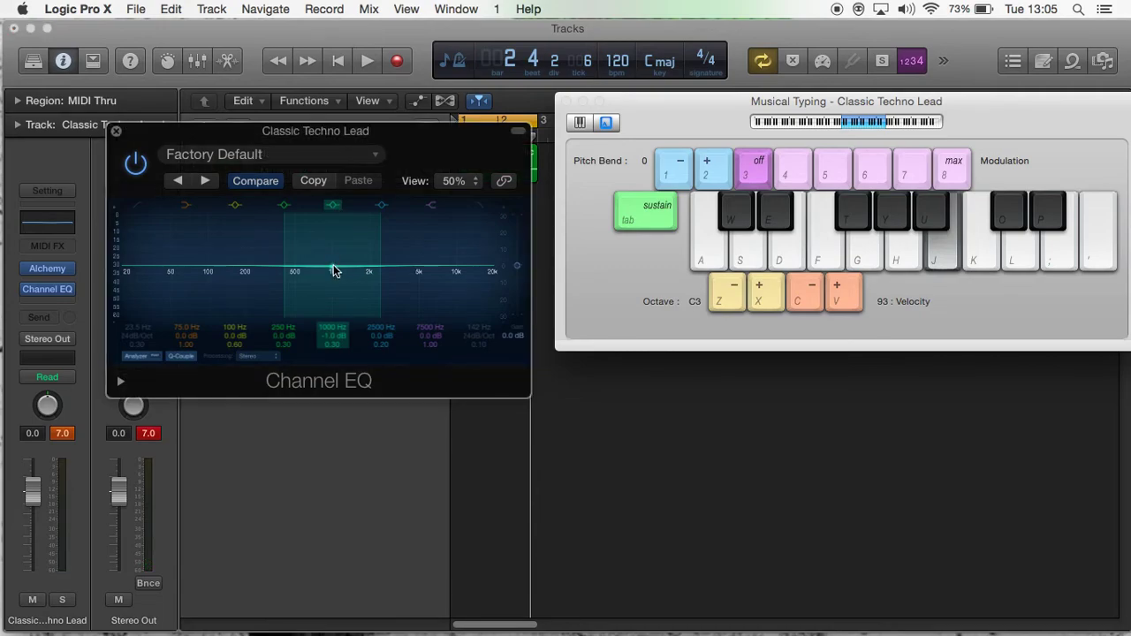
Raise the 1000 Hz bell to +23.5 dB, narrow its Q to 5.90, and play the track
drag(334, 269, 334, 231)
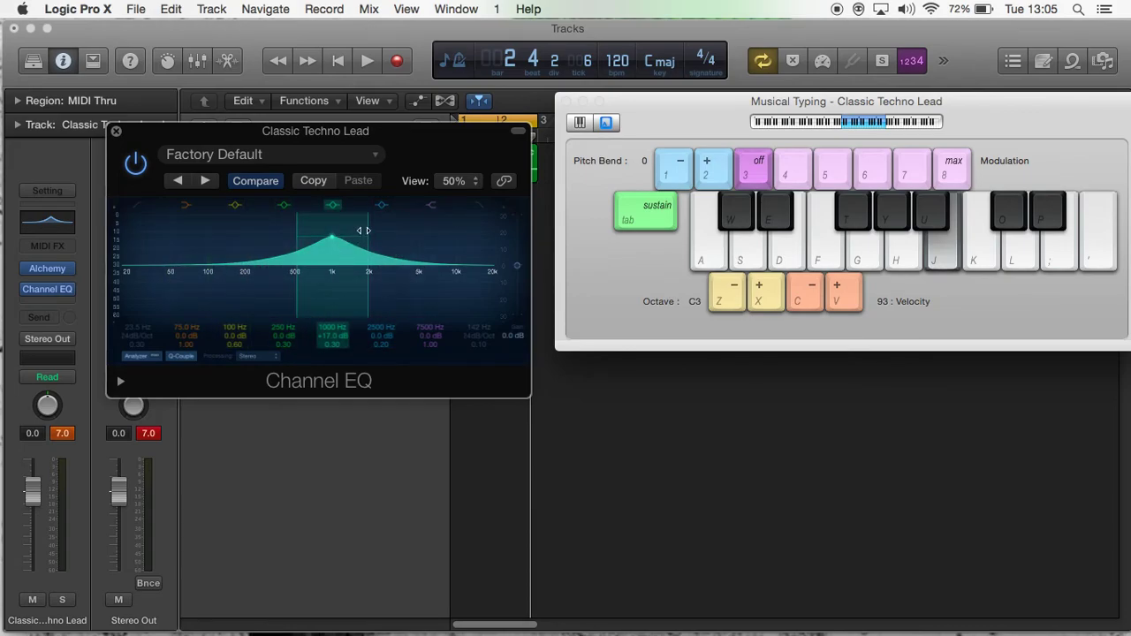
drag(362, 231, 339, 230)
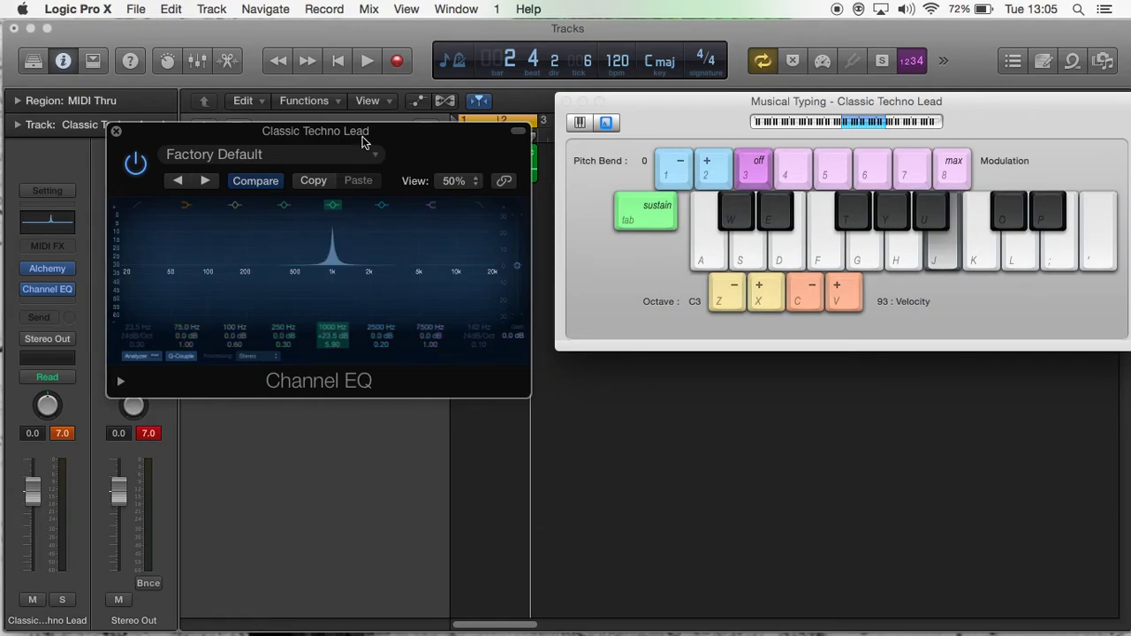
click(368, 60)
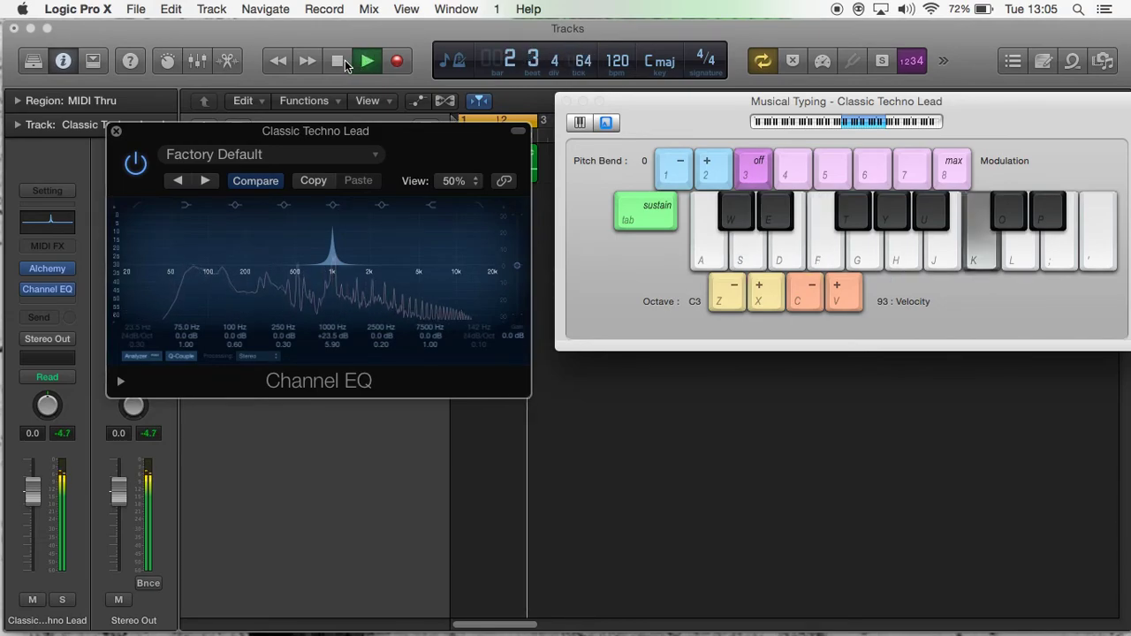
Stop playback and drag the 1000 Hz bell down to a -24.0 dB notch at Q 5.90
click(343, 60)
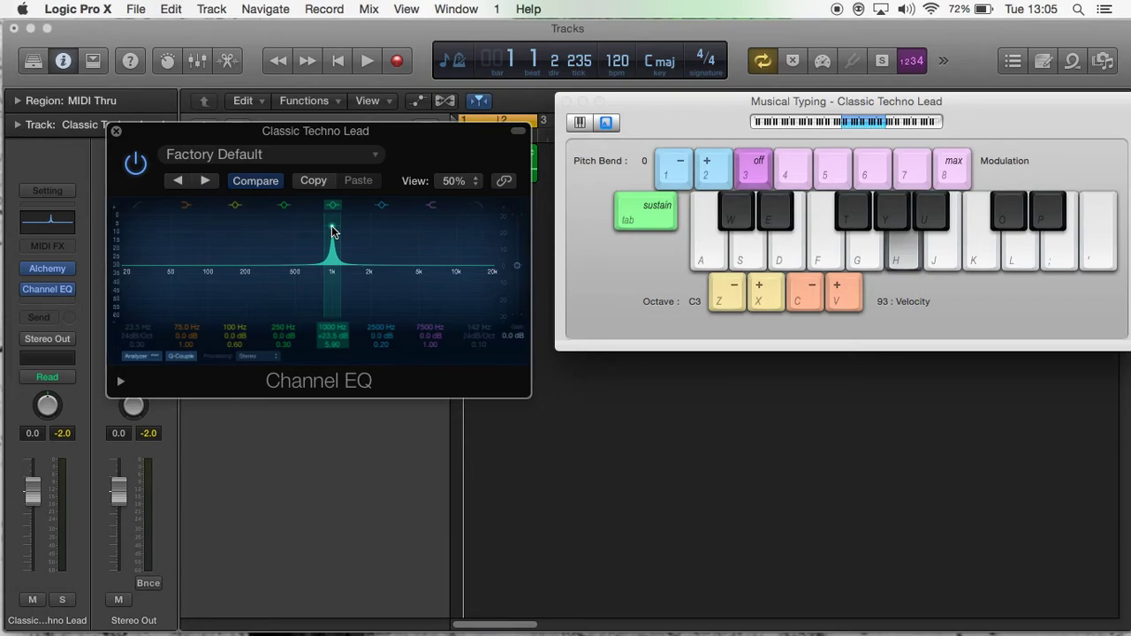
drag(332, 231, 341, 341)
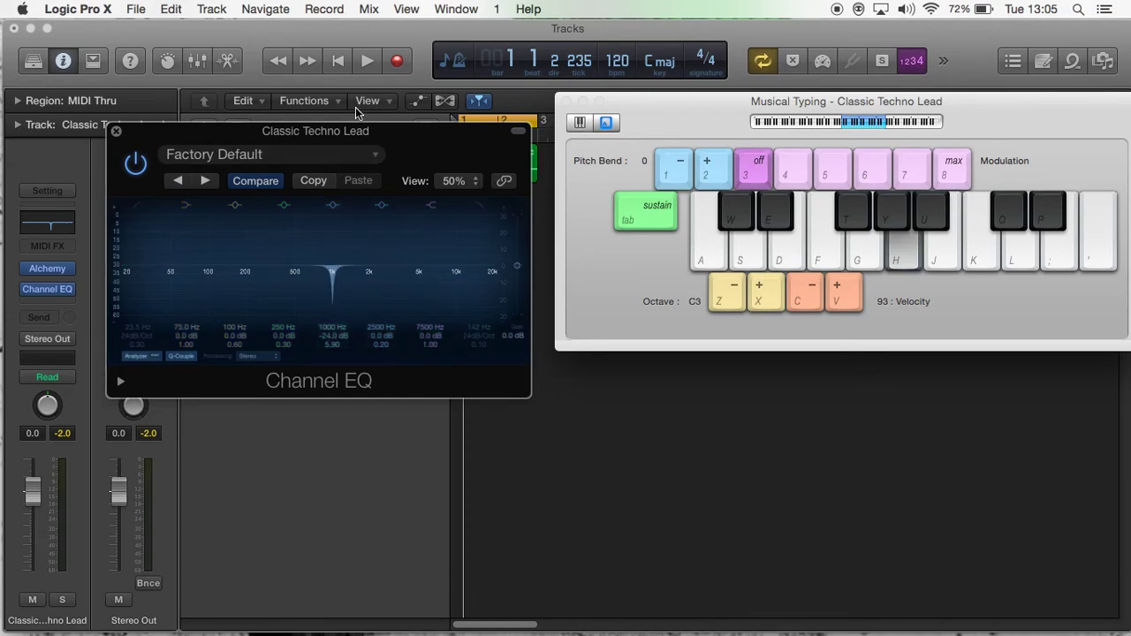
During playback, broaden the −24 dB 1000 Hz cut to Q 0.10, then disable band 4 to flatten the Channel EQ
click(366, 63)
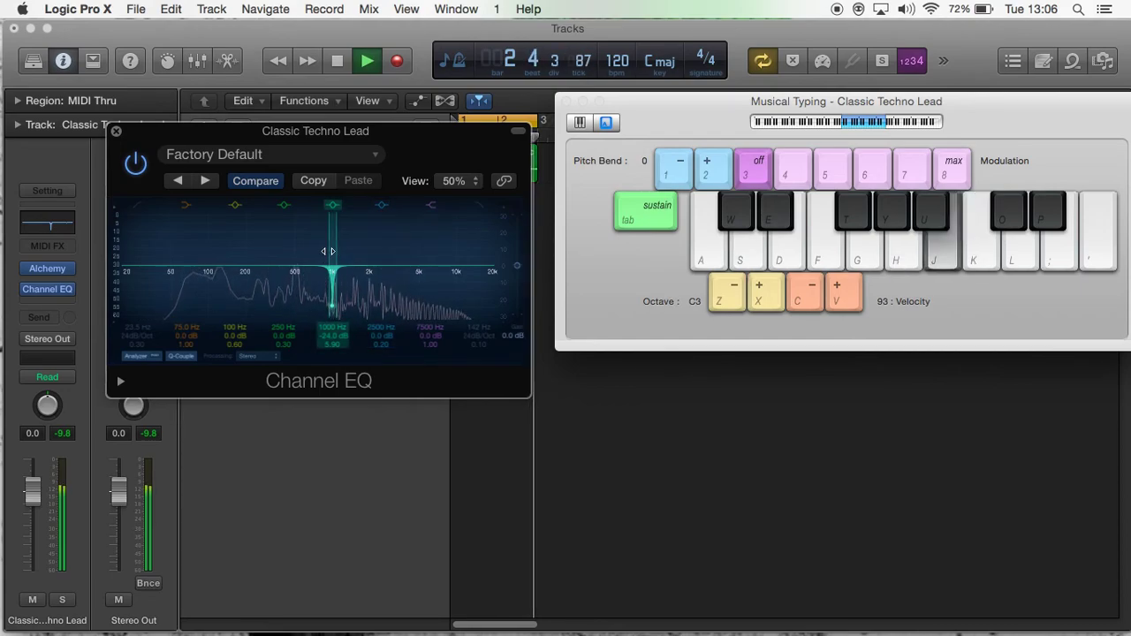
drag(327, 251, 279, 258)
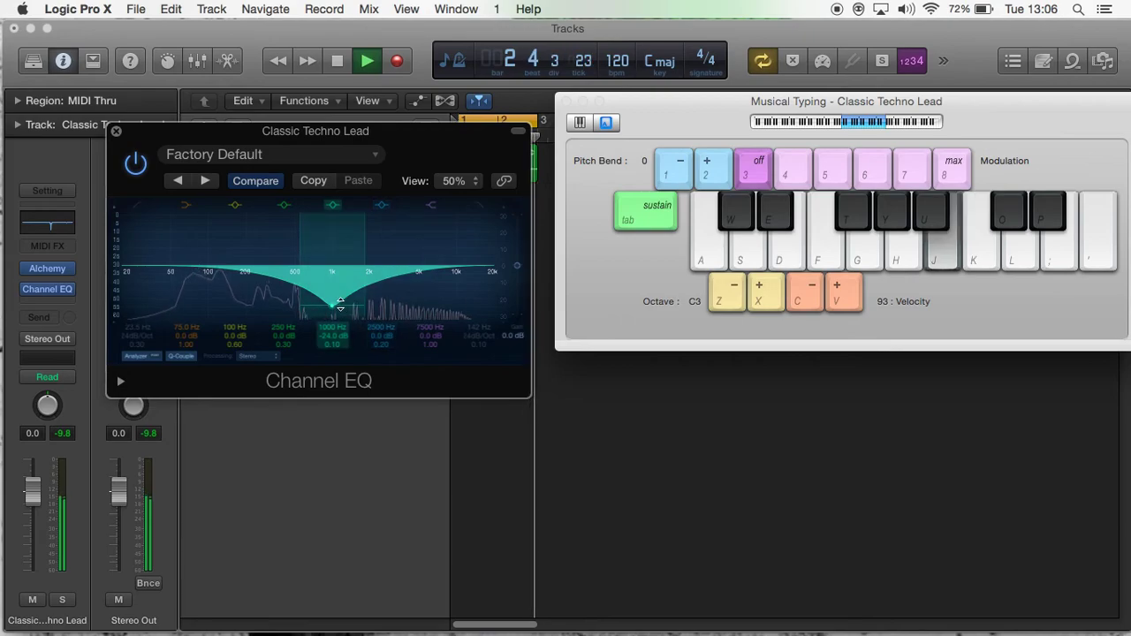
click(336, 62)
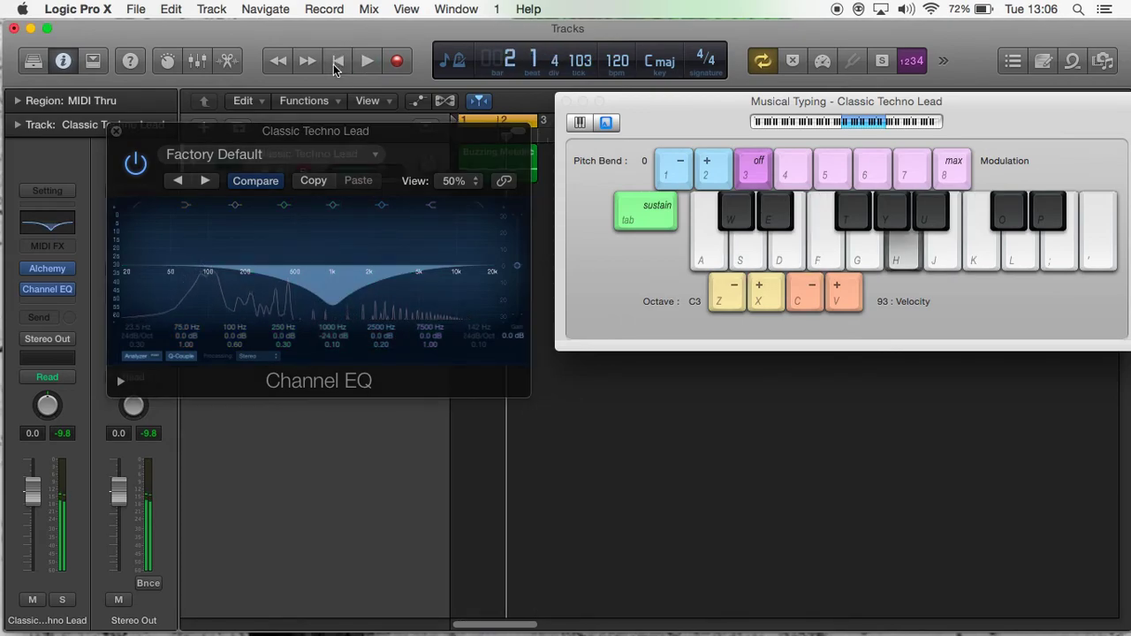
click(340, 208)
click(334, 206)
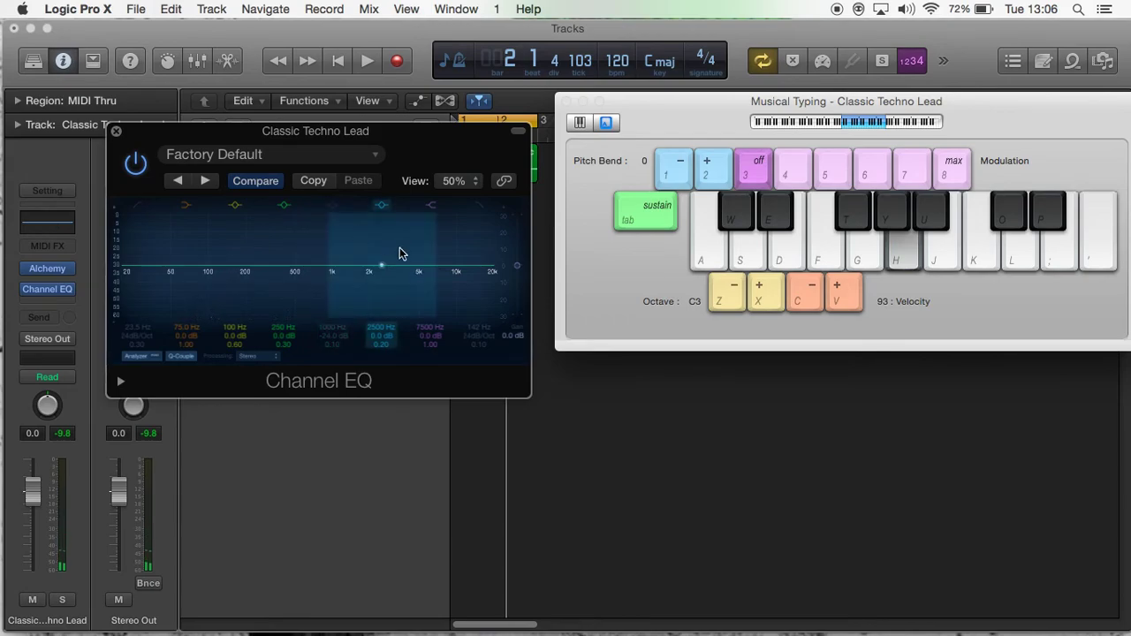